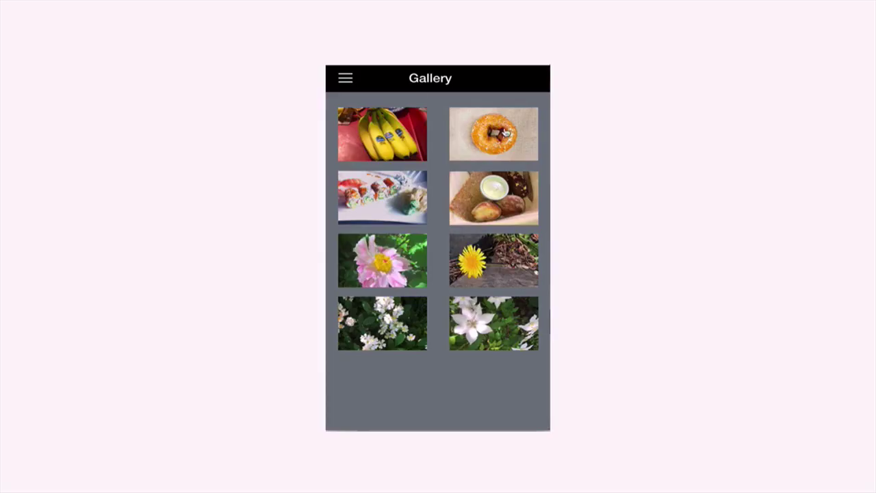
# Step: Try the donut photo's crop box, squaring it around the donut, then cancel back to the gallery
pyautogui.click(504, 133)
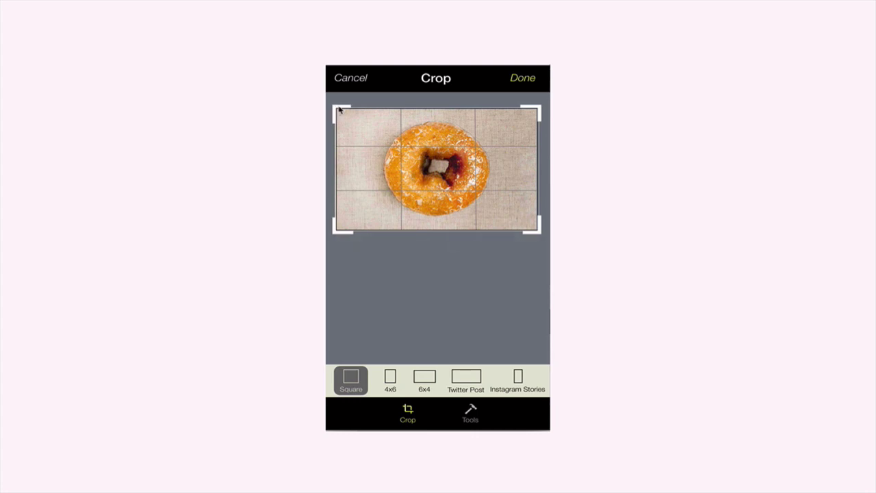
pyautogui.moveTo(342, 111); pyautogui.dragTo(379, 121)
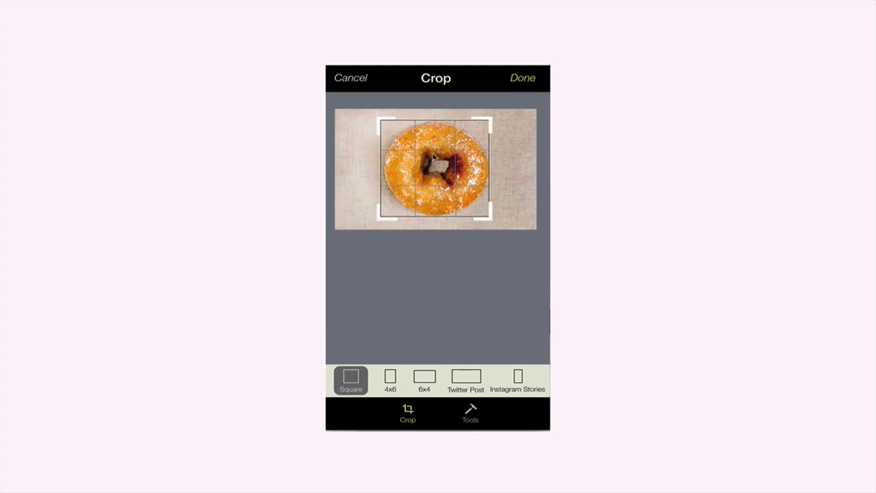
pyautogui.click(352, 80)
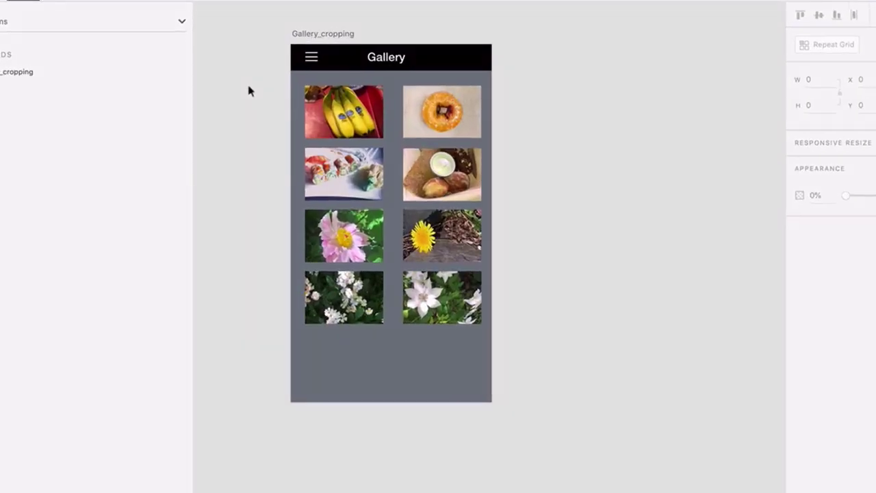
# Step: Inspect the Gallery header, hidden Crop bar, crop toolbar footer and crop-guide opacity on the donut
pyautogui.click(435, 54)
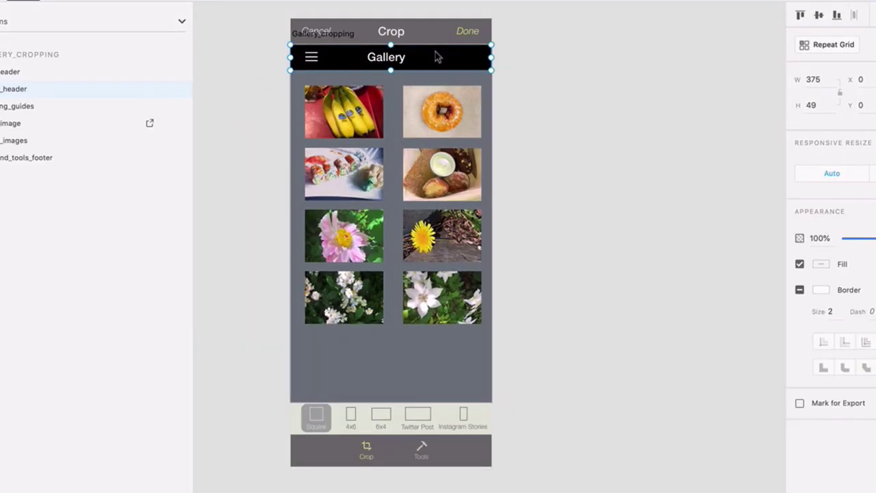
pyautogui.click(435, 35)
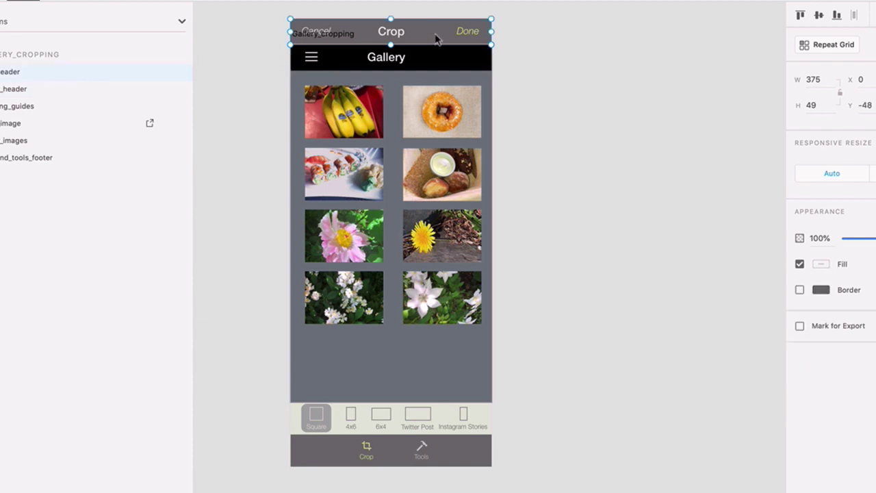
pyautogui.click(434, 452)
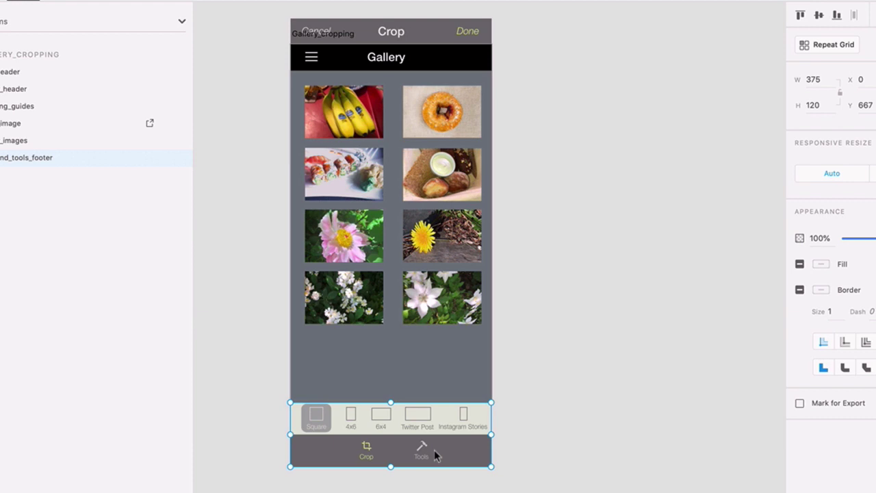
pyautogui.click(455, 117)
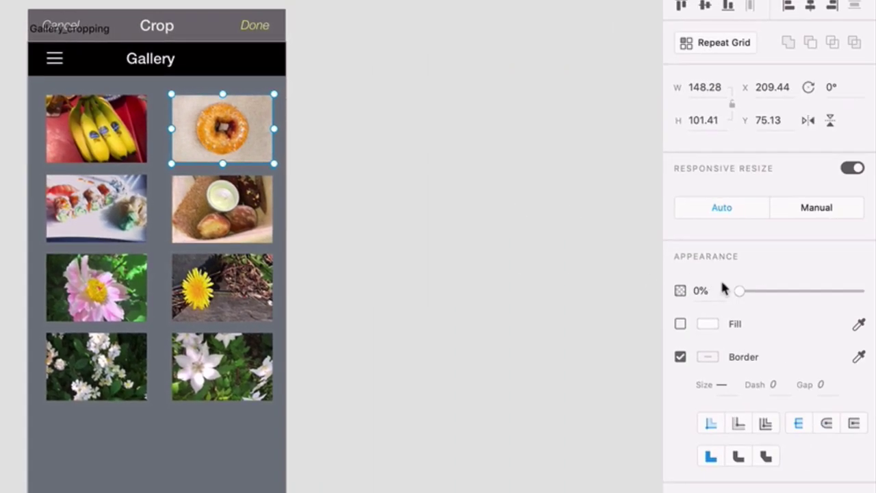
pyautogui.moveTo(740, 291); pyautogui.dragTo(874, 291)
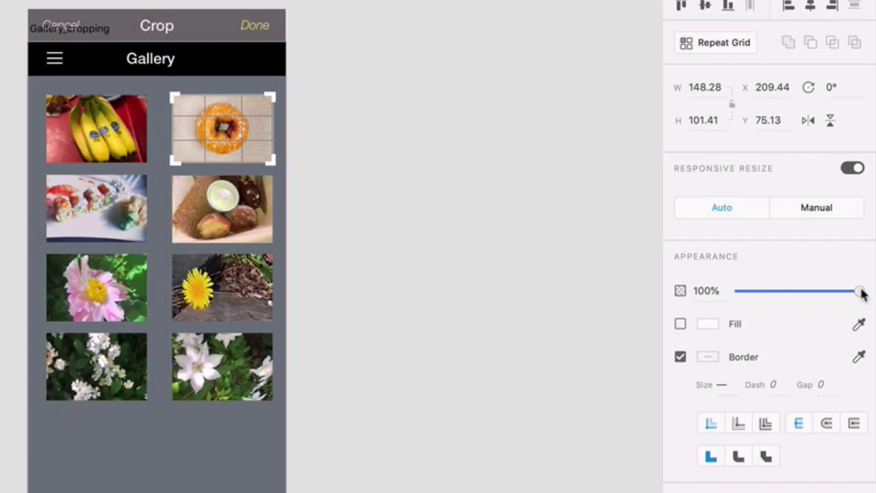
pyautogui.moveTo(861, 293); pyautogui.dragTo(649, 299)
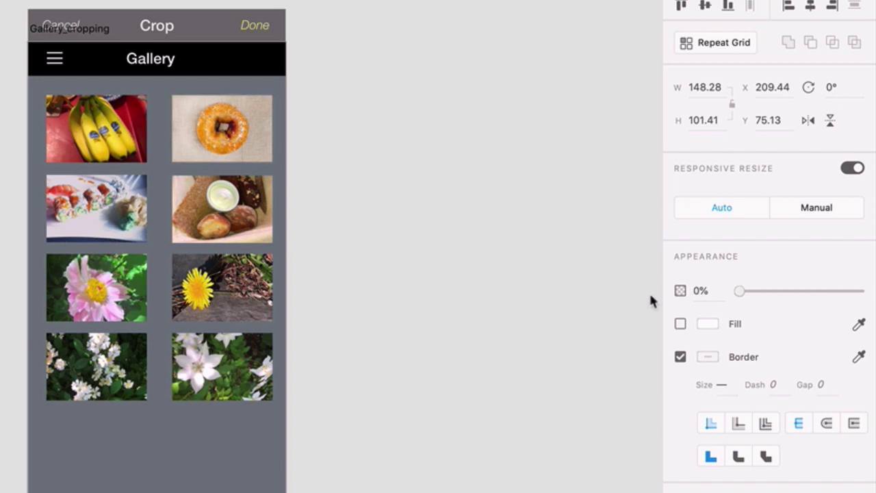
pyautogui.click(238, 218)
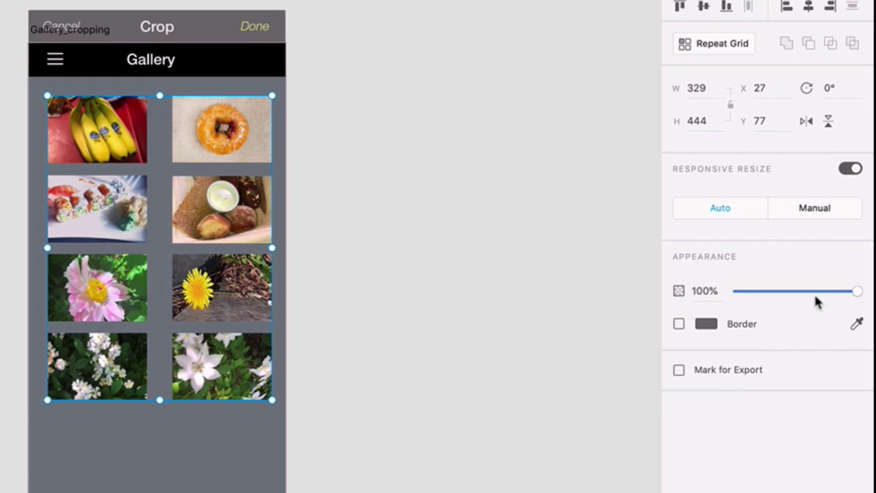
pyautogui.click(404, 277)
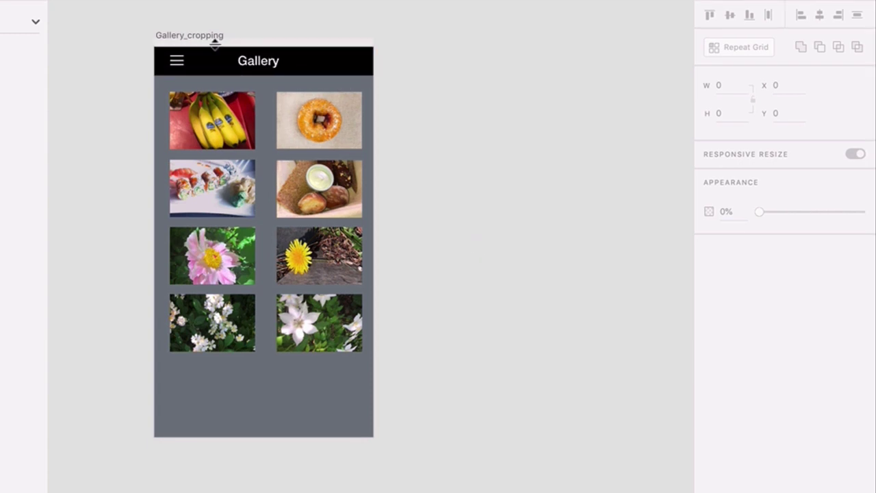
# Step: Duplicate the Gallery artboard to the right and place the crop toolbar at its bottom edge
pyautogui.moveTo(204, 40); pyautogui.dragTo(483, 64)
pyautogui.hotkey('ctrl', 'v')
pyautogui.click(565, 485)
pyautogui.moveTo(565, 487); pyautogui.dragTo(567, 425)
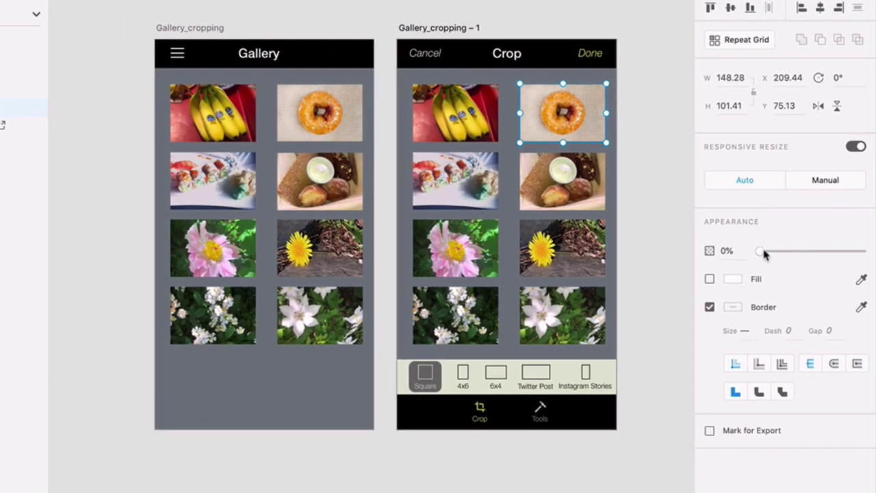
# Step: Set the crop guides to 100% opacity and the photo repeat grid to 0%
pyautogui.moveTo(761, 251); pyautogui.dragTo(870, 254)
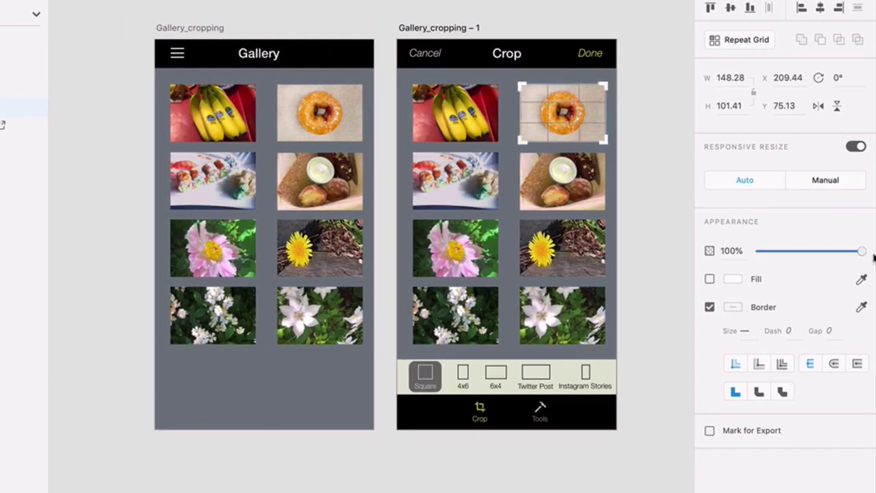
pyautogui.click(572, 196)
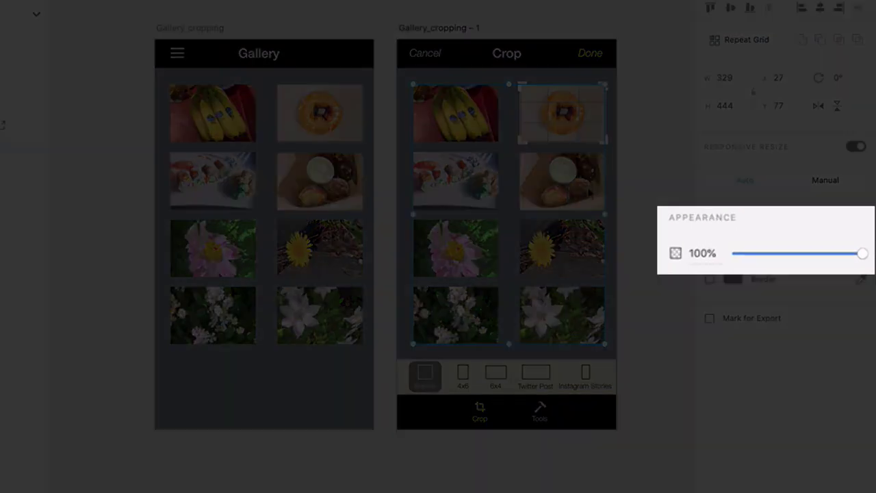
pyautogui.moveTo(864, 259); pyautogui.dragTo(689, 250)
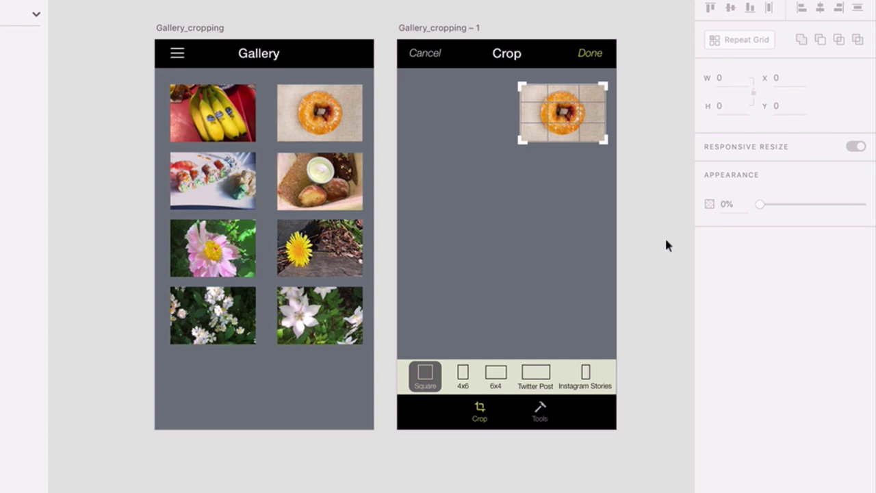
# Step: Scale Cropping_guides and Donut_image together to span nearly the full width of the Crop screen
pyautogui.doubleClick(579, 118)
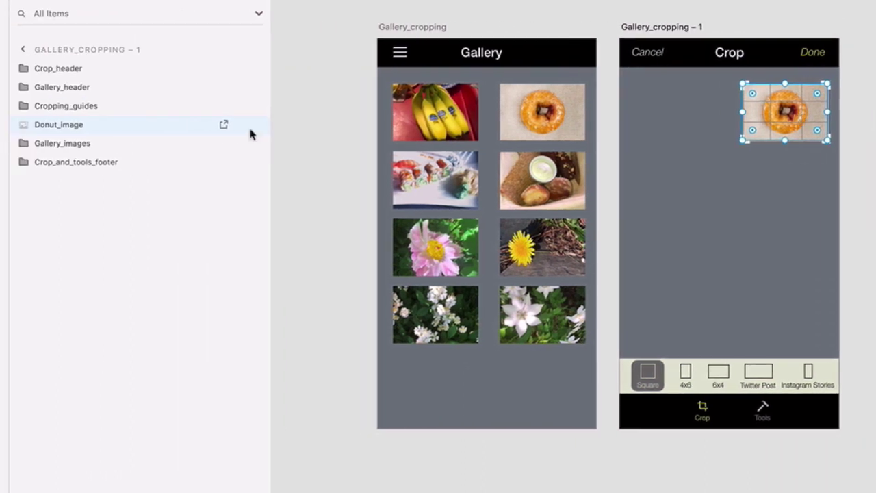
pyautogui.click(80, 107)
pyautogui.keyDown('shift'); pyautogui.click(78, 126); pyautogui.keyUp('shift')
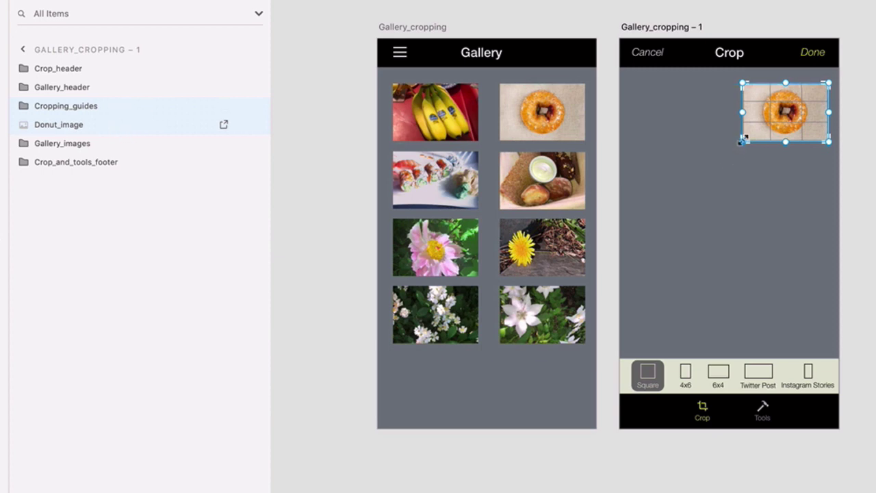
pyautogui.moveTo(742, 140); pyautogui.dragTo(631, 219)
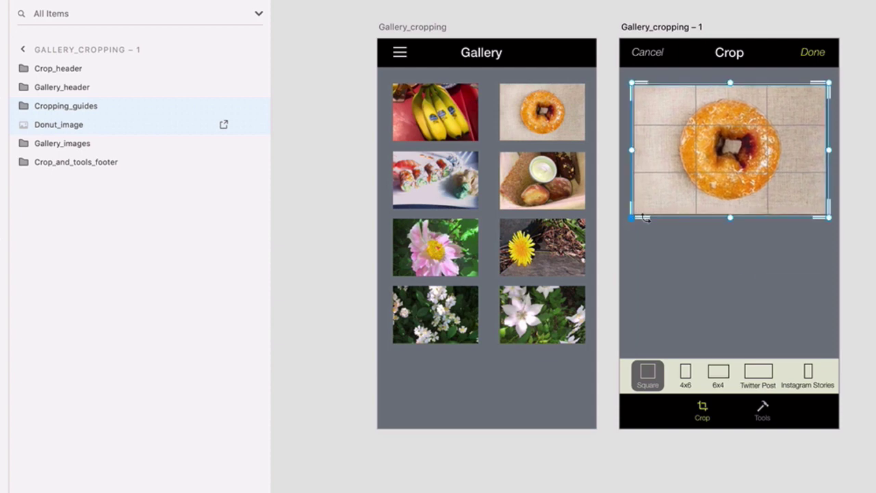
pyautogui.click(870, 236)
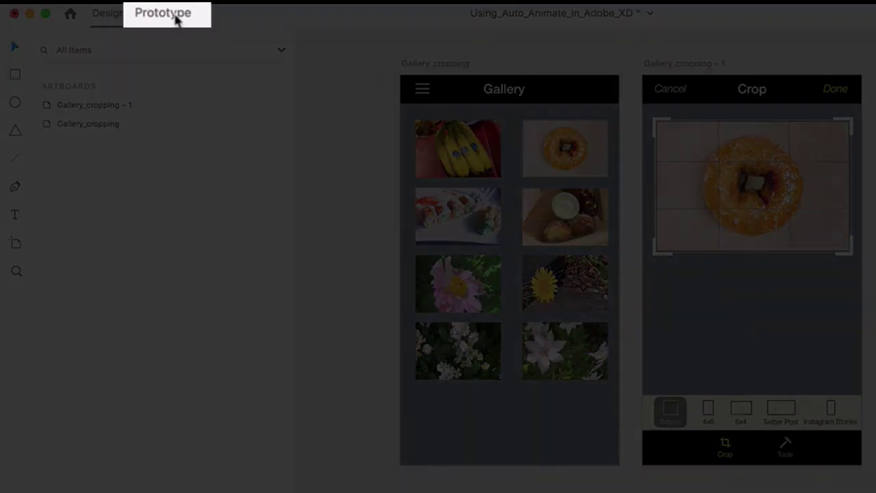
# Step: In Prototype mode, wire the donut thumbnail to Gallery_cropping – 1 with Tap trigger and Auto-Animate
pyautogui.click(176, 20)
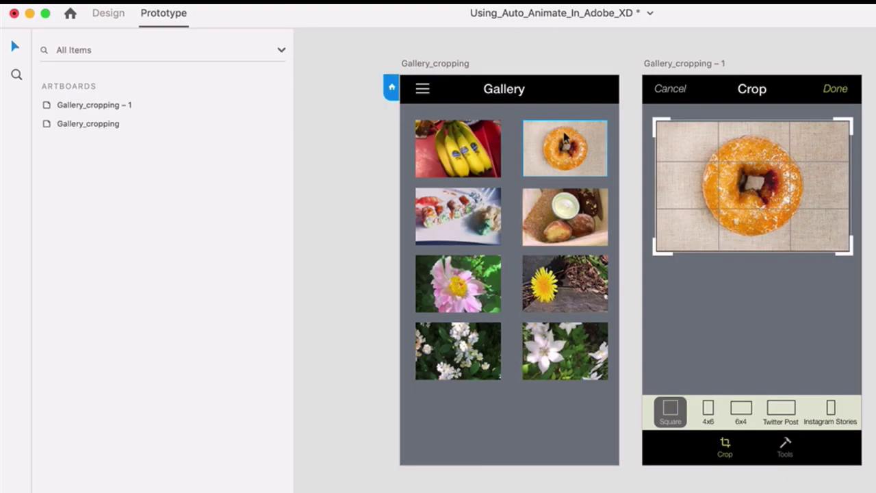
pyautogui.click(567, 146)
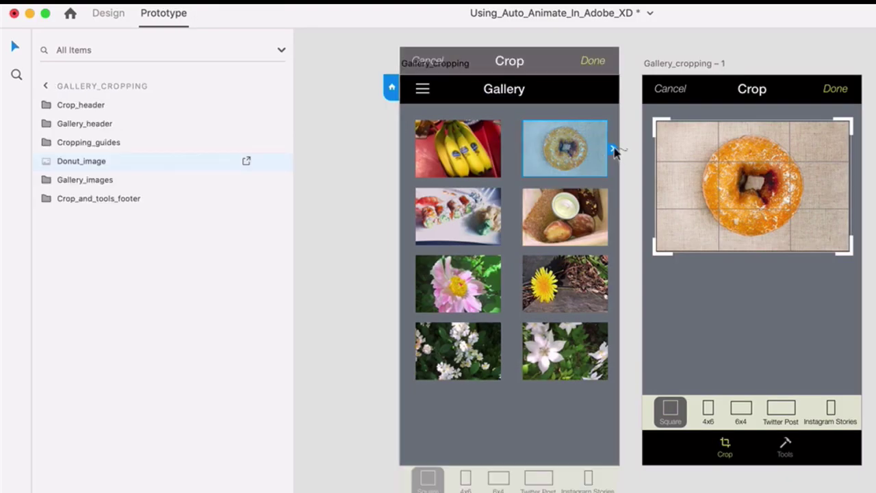
pyautogui.moveTo(613, 148); pyautogui.dragTo(741, 159)
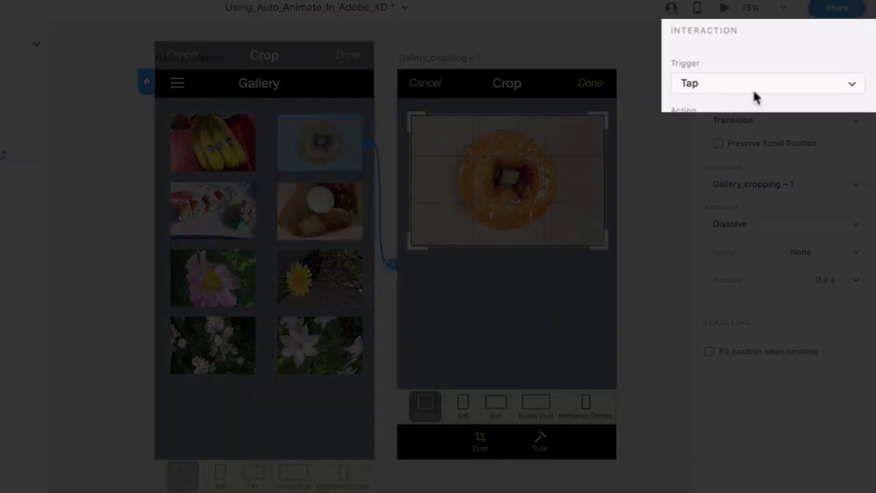
pyautogui.click(852, 89)
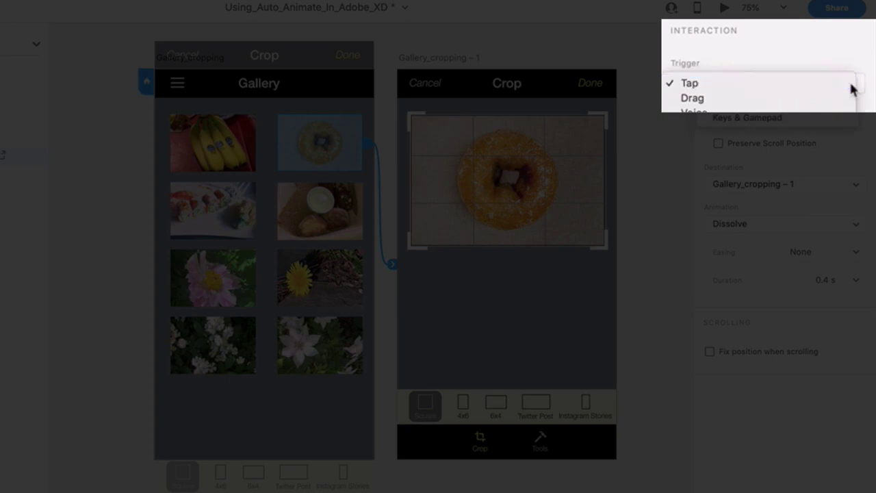
pyautogui.click(852, 89)
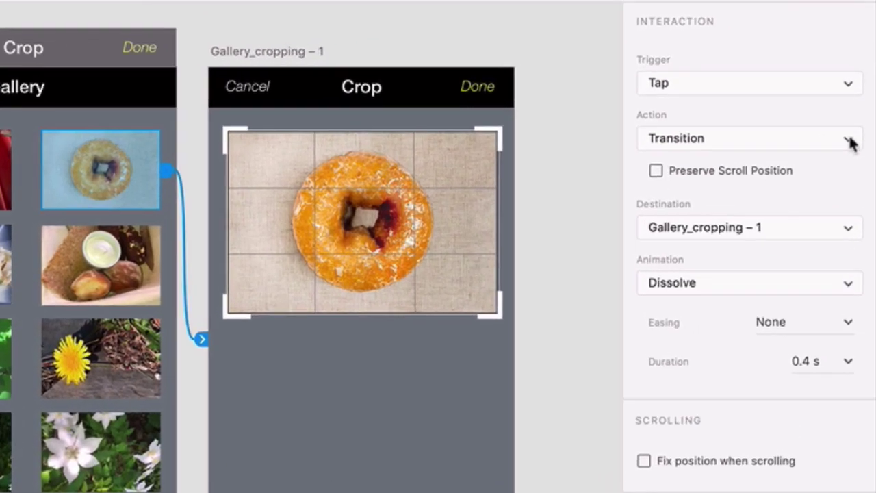
pyautogui.click(850, 139)
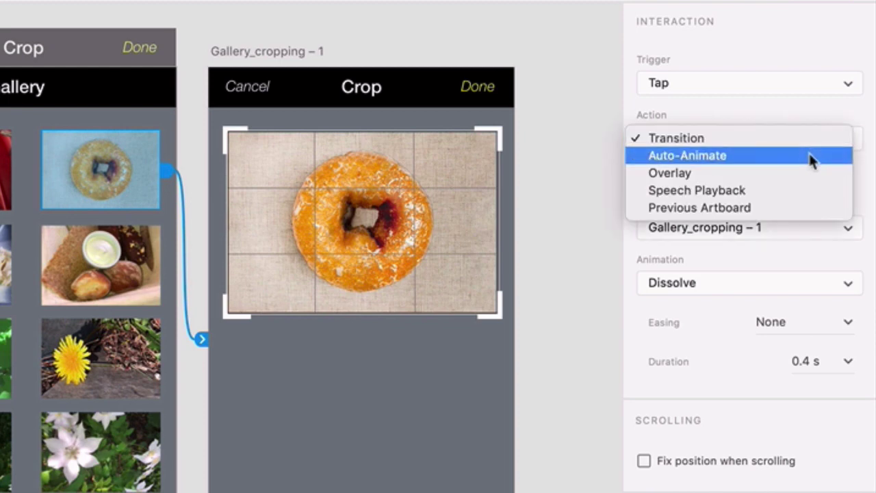
pyautogui.click(811, 157)
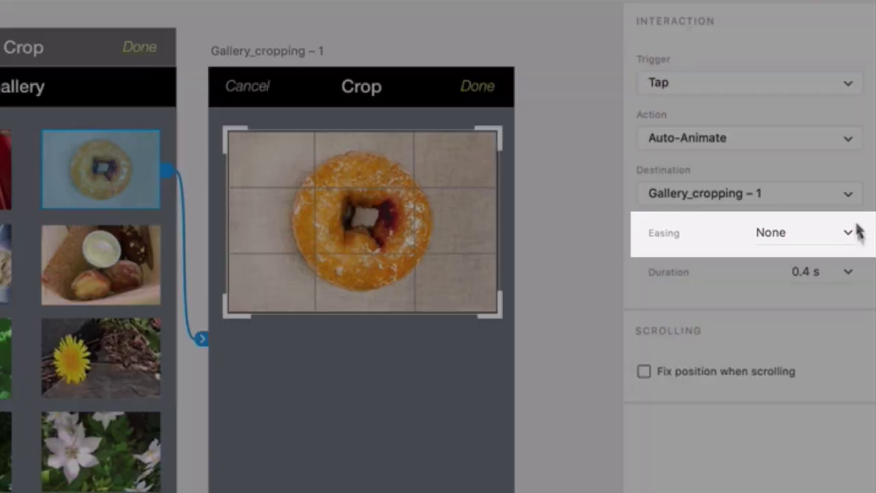
# Step: Give the donut link's Auto-Animate Ease Out easing and a 0.3 s duration
pyautogui.click(848, 234)
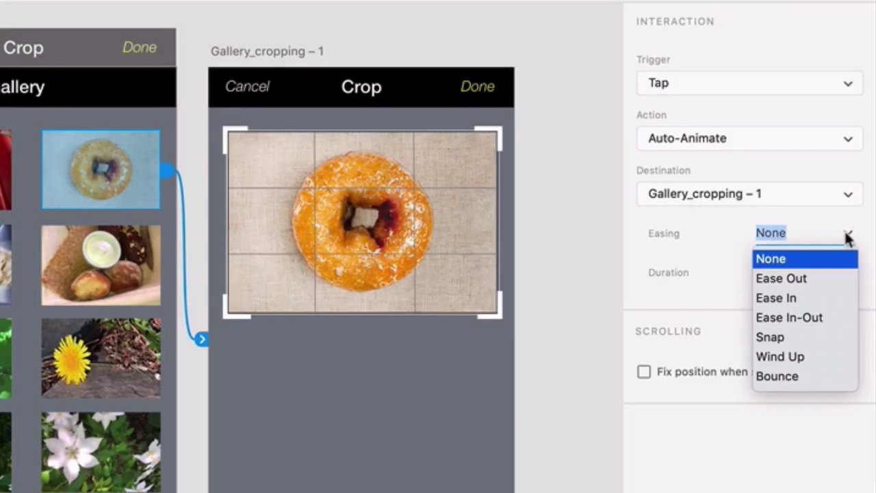
pyautogui.click(822, 277)
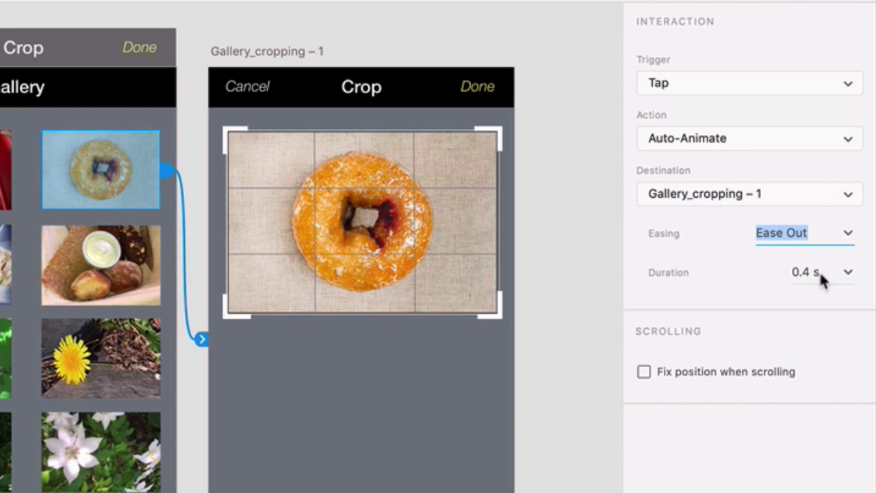
pyautogui.click(811, 272)
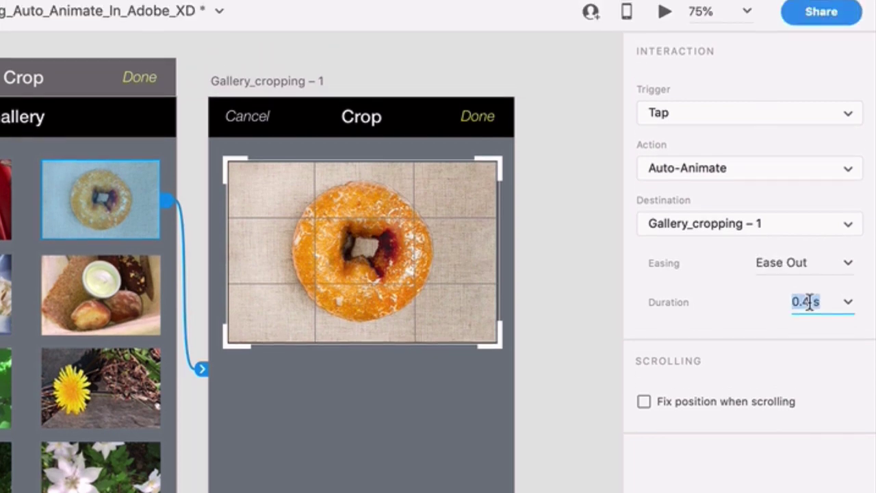
pyautogui.write('0.3')
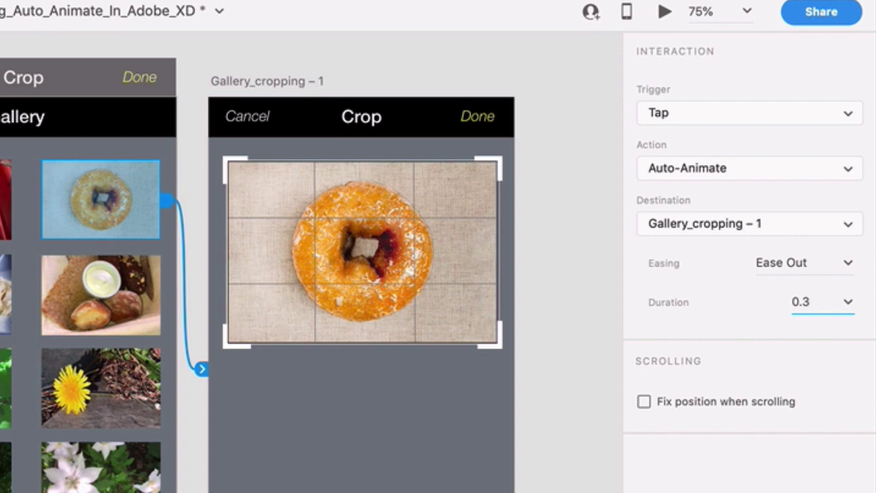
pyautogui.press('Return')
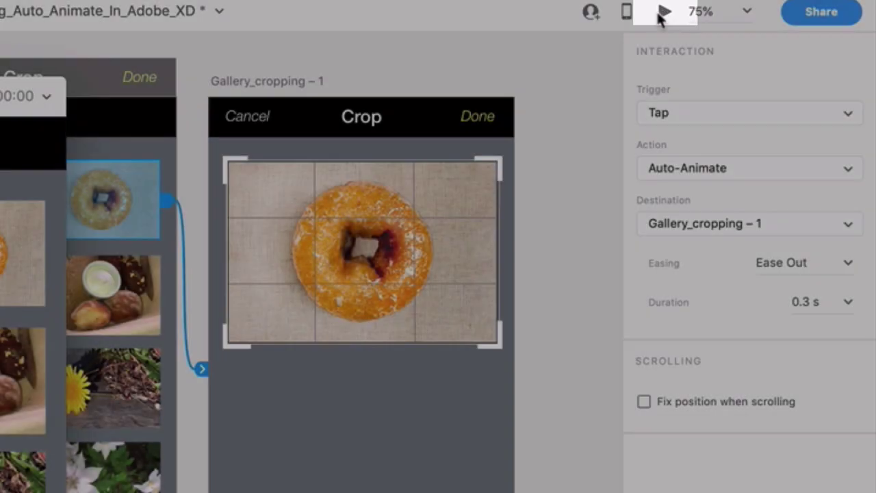
pyautogui.click(663, 13)
pyautogui.click(411, 123)
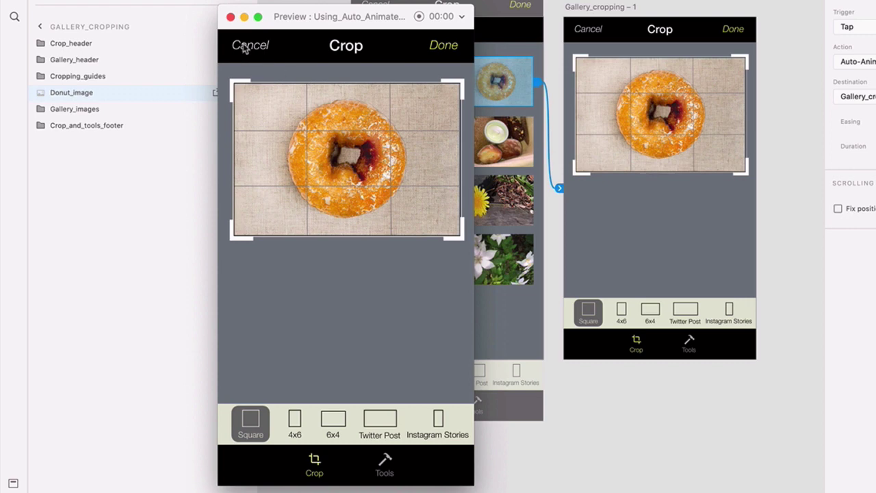
pyautogui.click(231, 21)
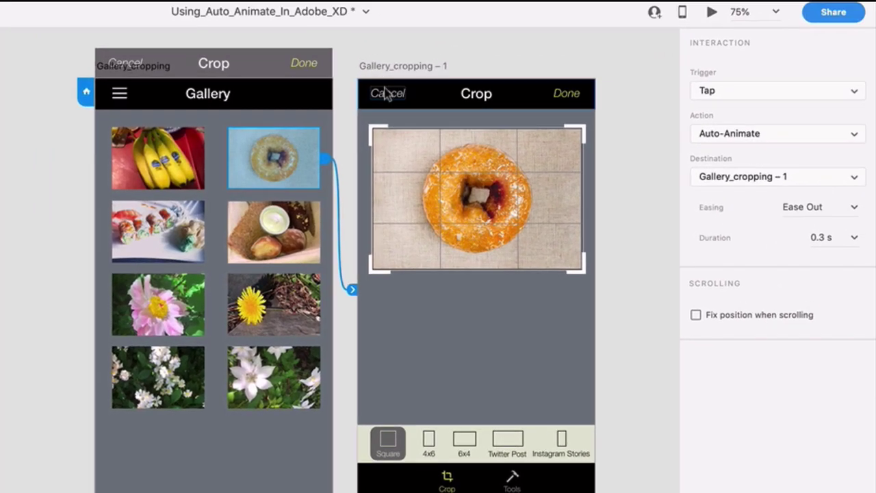
# Step: Wire the header's Cancel text back to Gallery_cropping, then launch Desktop Preview
pyautogui.click(587, 29)
pyautogui.doubleClick(388, 96)
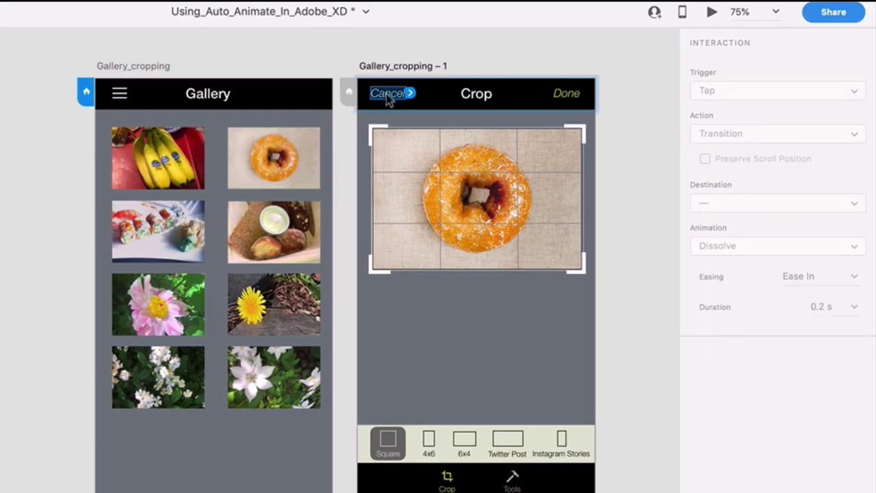
pyautogui.moveTo(413, 94); pyautogui.dragTo(236, 145)
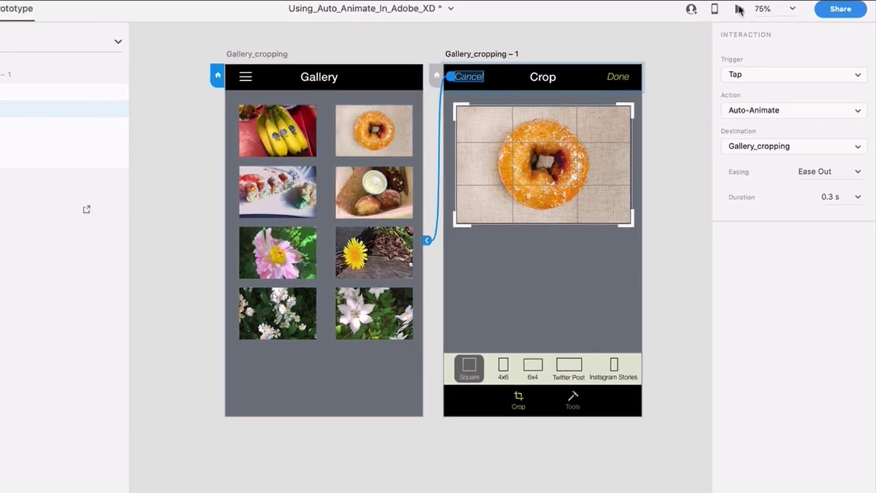
pyautogui.click(739, 9)
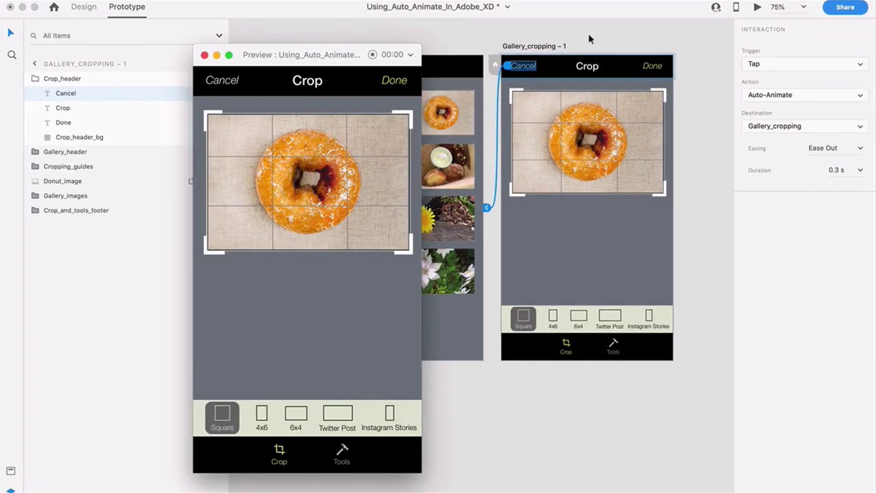
# Step: Alternate tapping Cancel and the donut thumbnail in the preview, then close the preview window
pyautogui.click(231, 83)
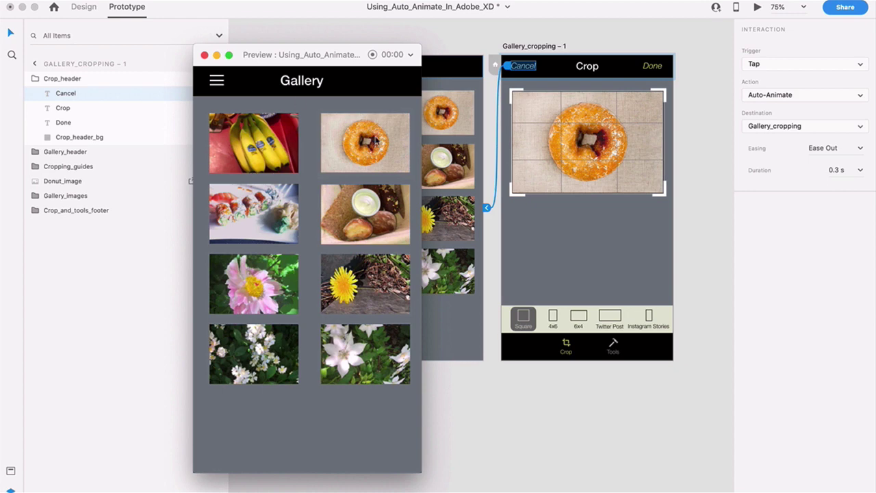
pyautogui.click(375, 139)
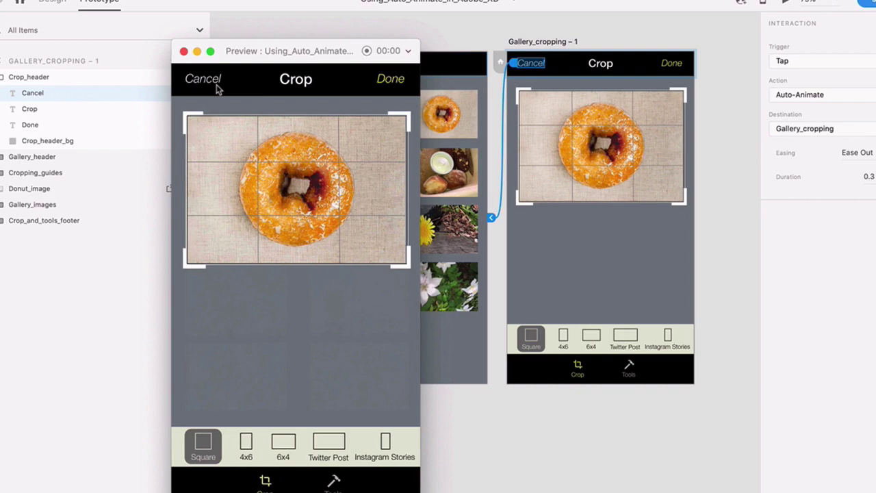
pyautogui.click(218, 87)
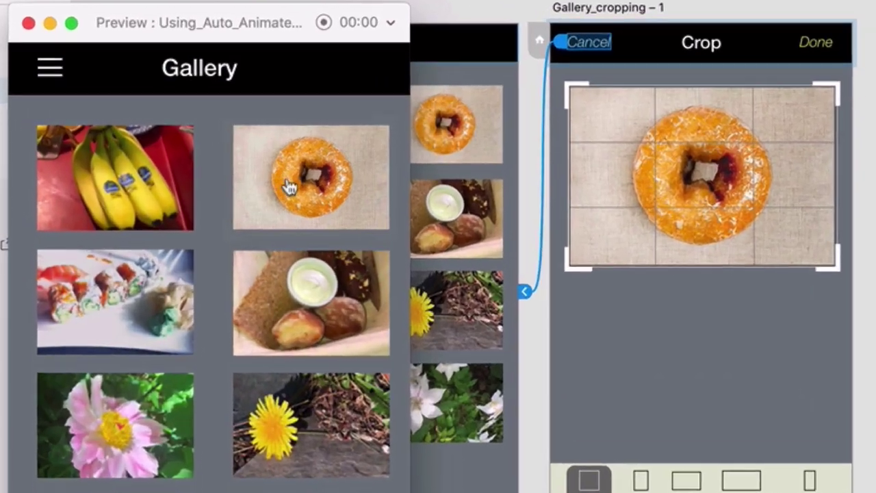
pyautogui.click(348, 151)
pyautogui.click(17, 23)
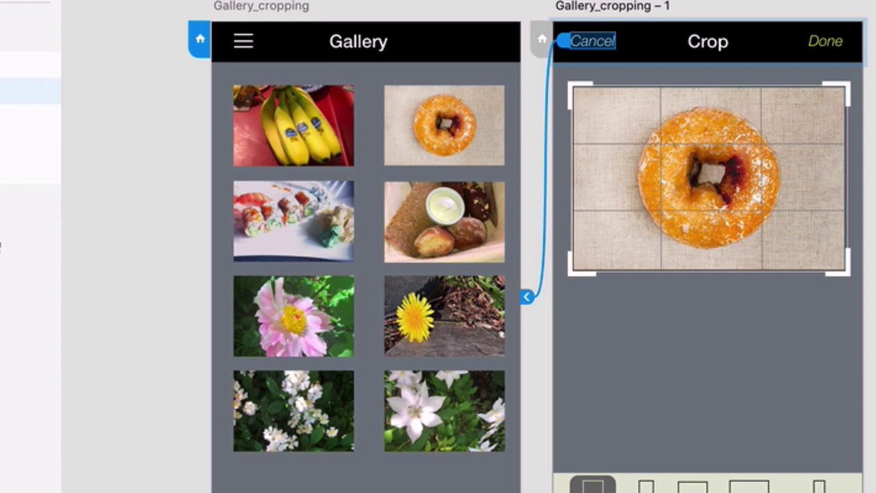
# Step: Deselect, then Option-drag Gallery_cropping – 1 rightward to create Gallery_cropping – 2
pyautogui.press('Escape')
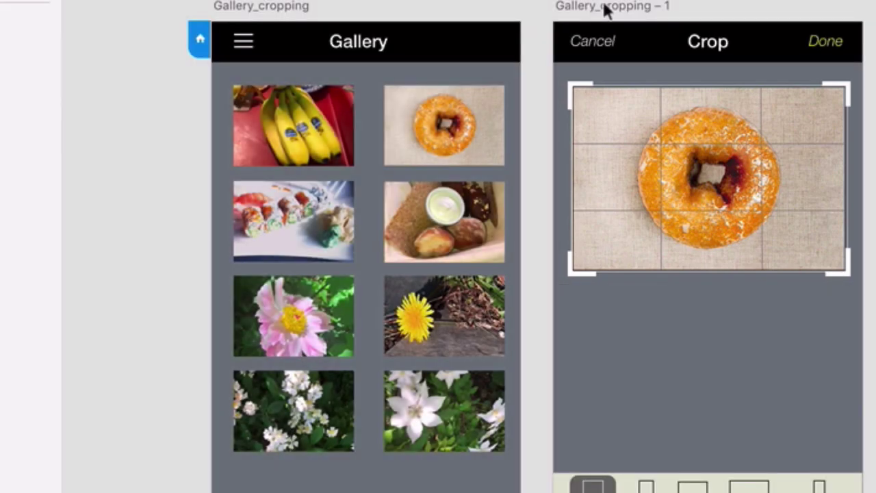
pyautogui.moveTo(605, 9); pyautogui.dragTo(875, 1)
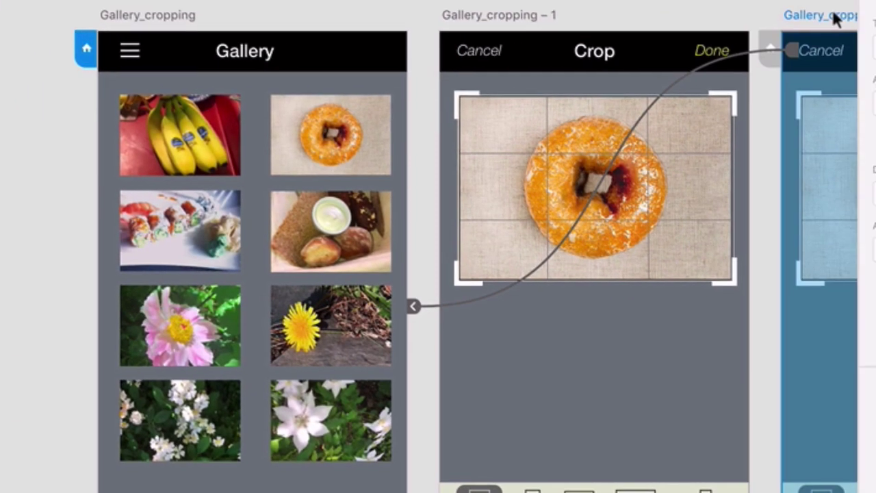
pyautogui.hscroll(10, 833, 9)
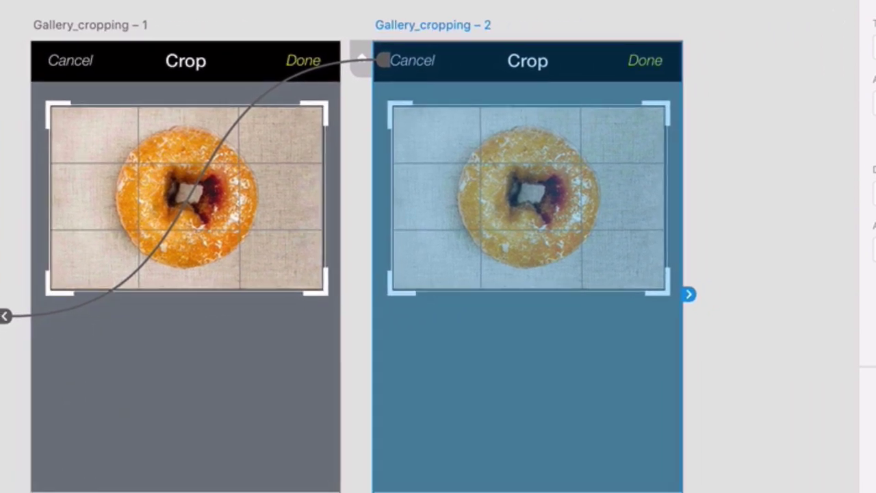
# Step: In Design mode, drag the crop guides' corners and bottom edge inward around the donut
pyautogui.press('super+1')
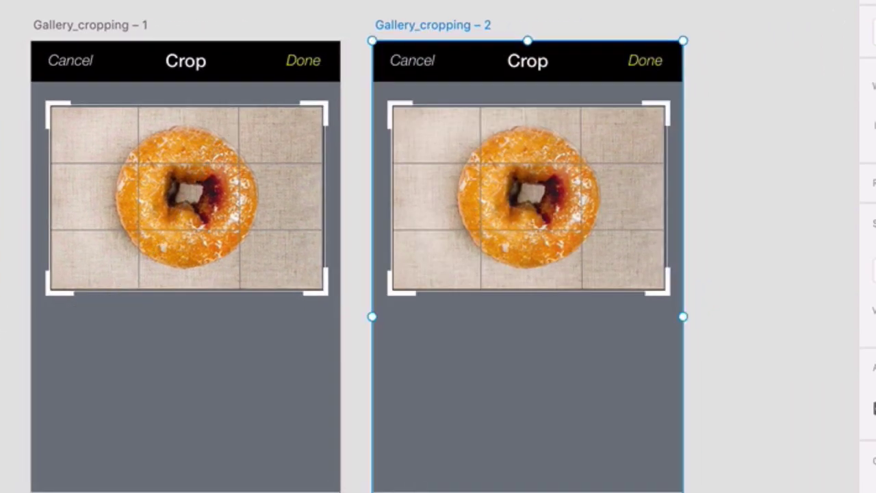
pyautogui.click(392, 289)
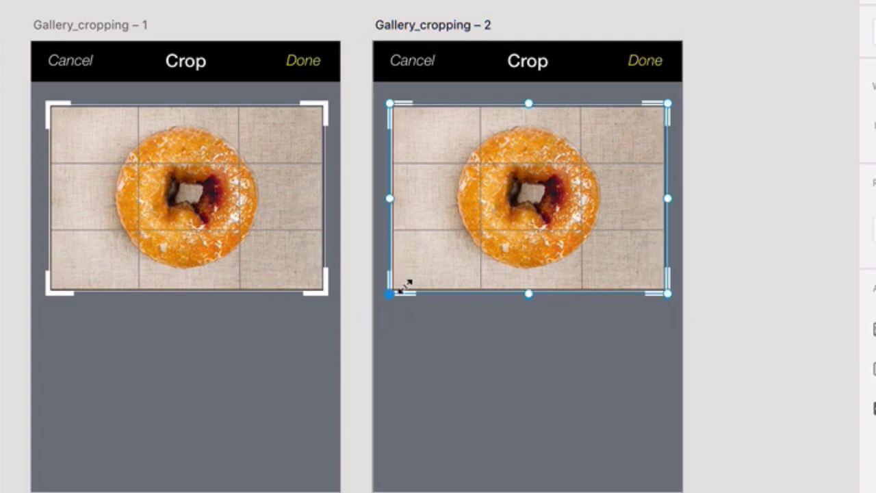
pyautogui.doubleClick(399, 288)
pyautogui.moveTo(393, 291); pyautogui.dragTo(449, 287)
pyautogui.moveTo(669, 103); pyautogui.dragTo(618, 120)
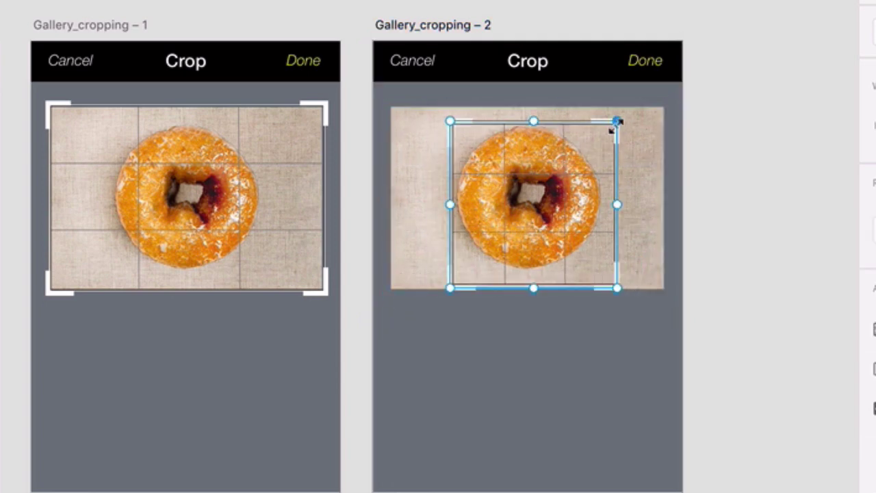
pyautogui.moveTo(618, 287); pyautogui.dragTo(614, 272)
pyautogui.press('Escape')
# Step: Set the crop guides' width and height to 184 each
pyautogui.click(668, 73)
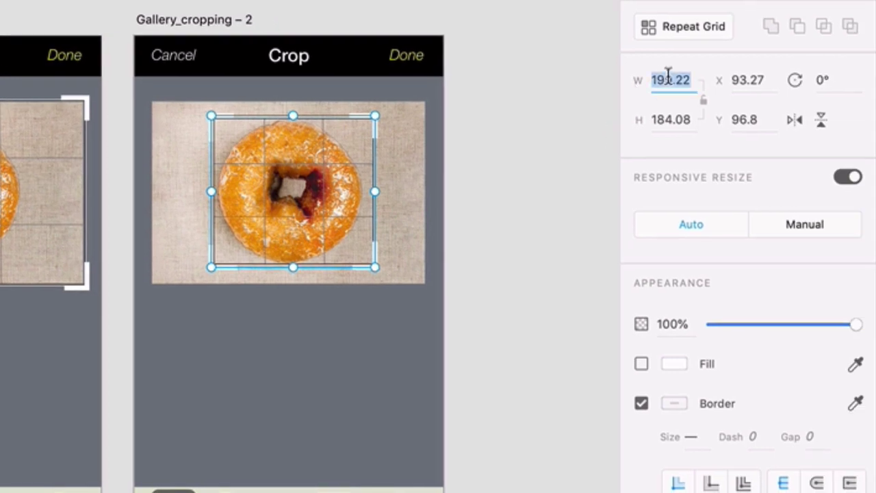
pyautogui.write('184')
pyautogui.press('Tab')
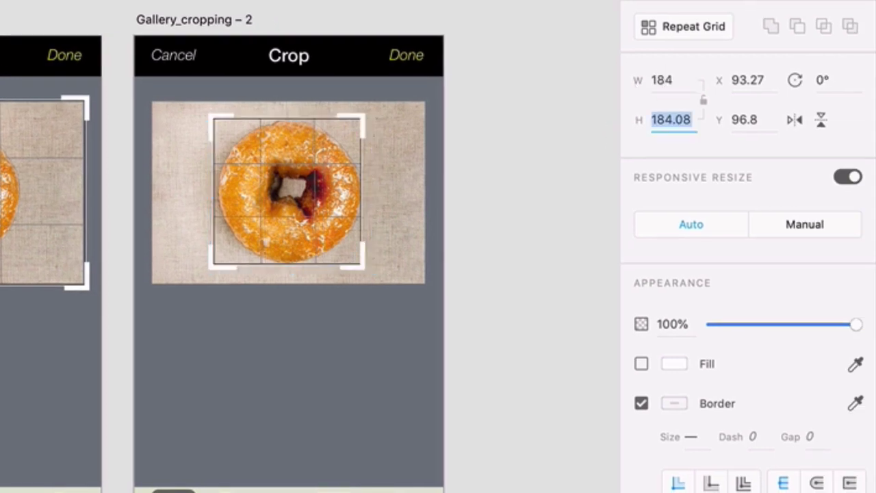
pyautogui.write('184')
pyautogui.press('Return')
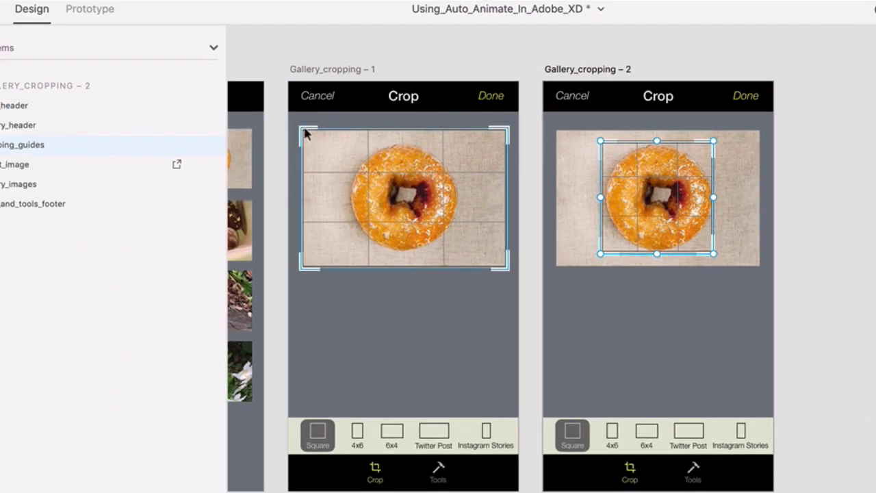
pyautogui.click(305, 133)
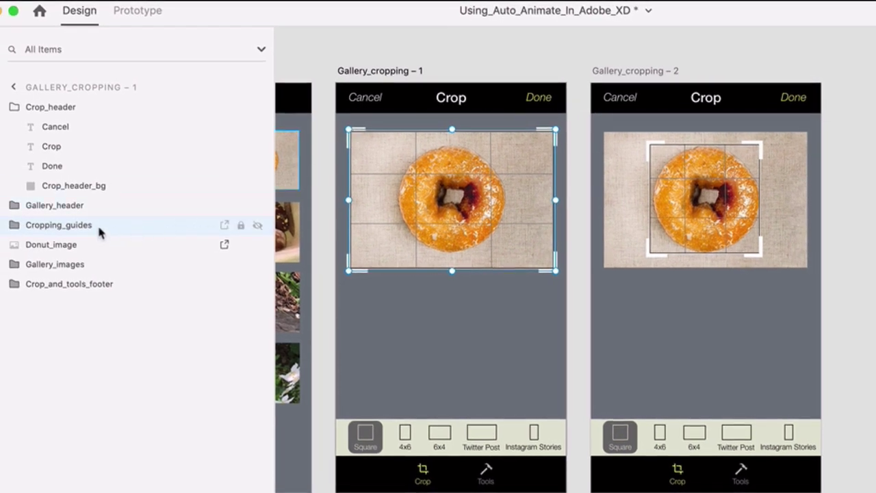
# Step: Wire the crop guides to Gallery_cropping – 2 with Drag trigger and Snap easing, then preview
pyautogui.click(137, 12)
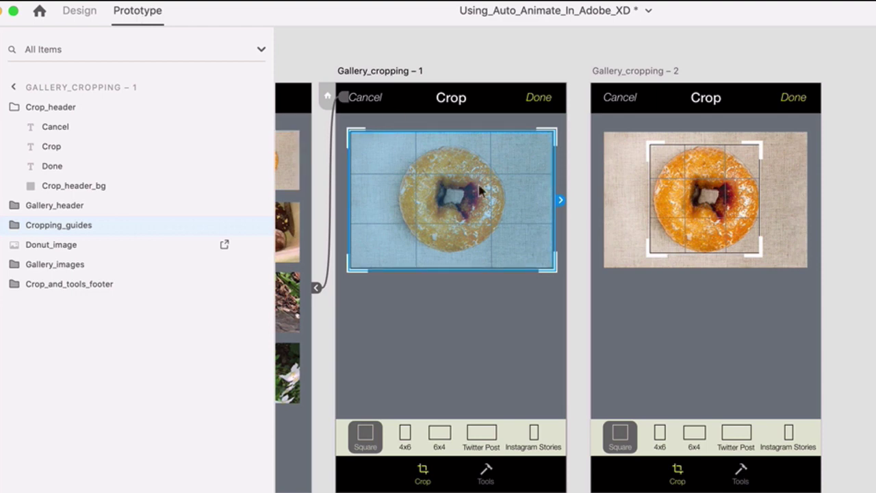
pyautogui.moveTo(559, 200); pyautogui.dragTo(620, 195)
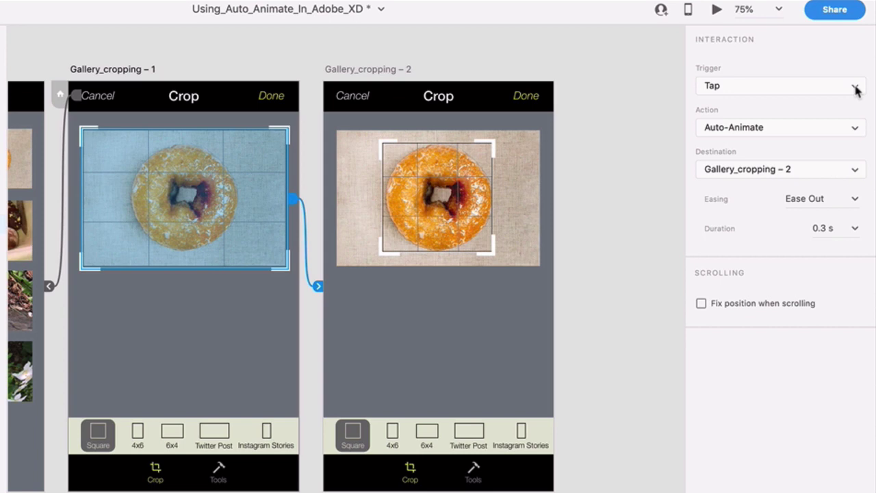
pyautogui.click(856, 91)
pyautogui.click(824, 101)
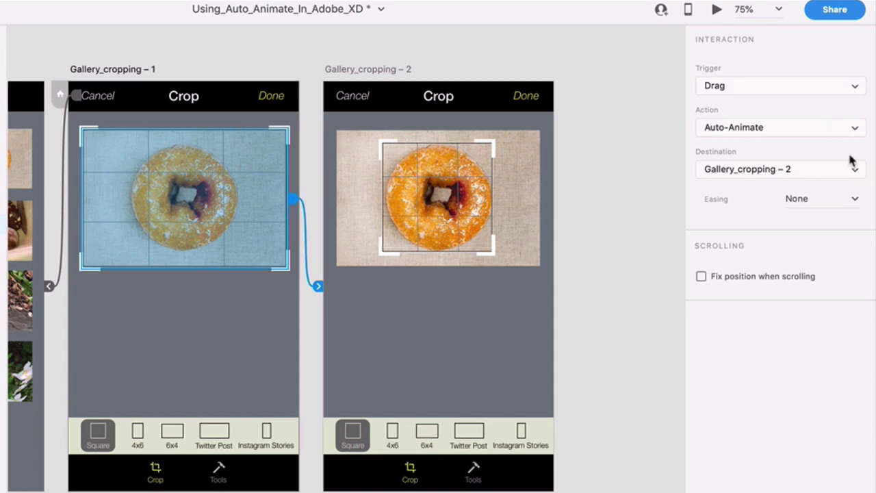
pyautogui.click(855, 198)
pyautogui.click(797, 276)
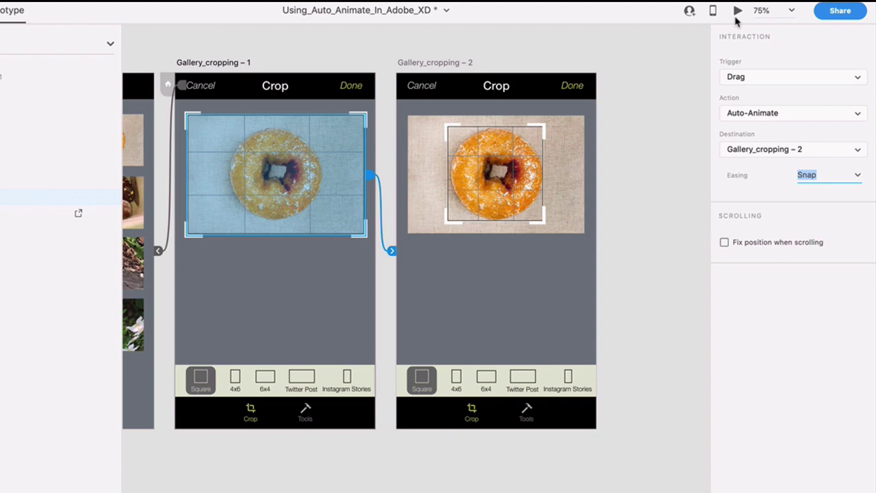
pyautogui.click(729, 10)
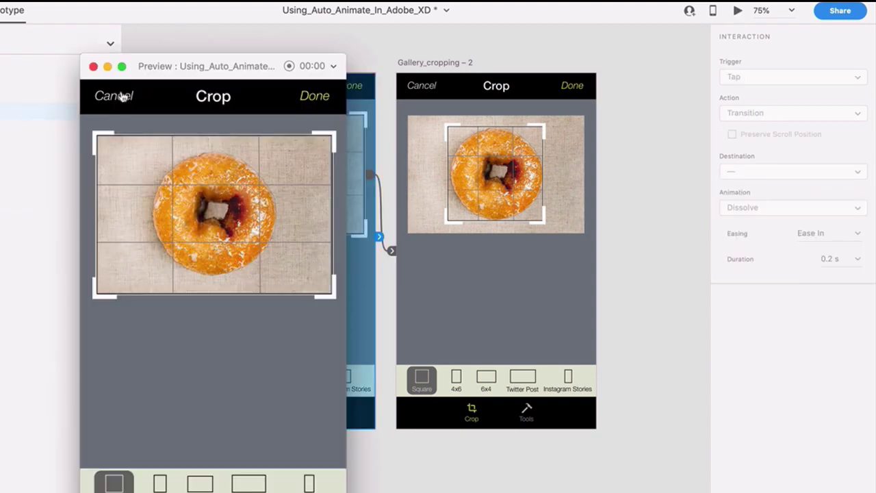
# Step: Play the crop-guide snap animation in the preview, then tap Cancel to return to the Gallery
pyautogui.click(104, 137)
pyautogui.click(115, 99)
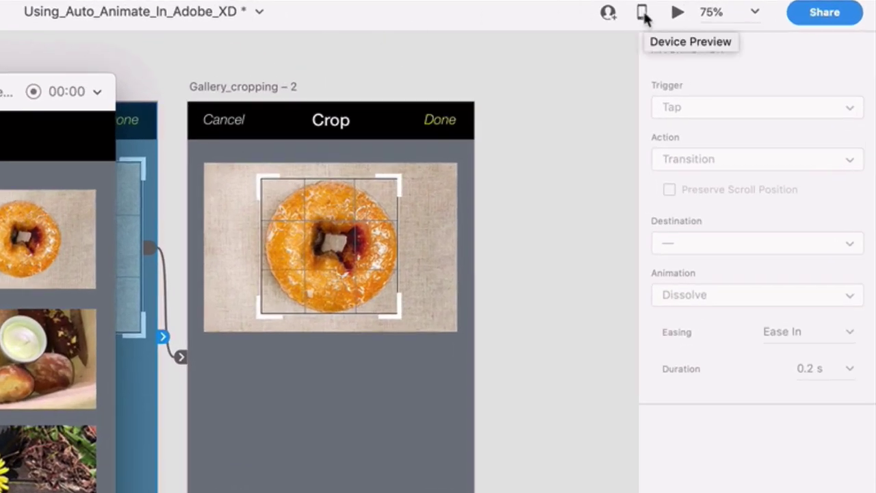
# Step: Show the Preview on Device panel for real-time USB previews on iOS or Android
pyautogui.click(643, 15)
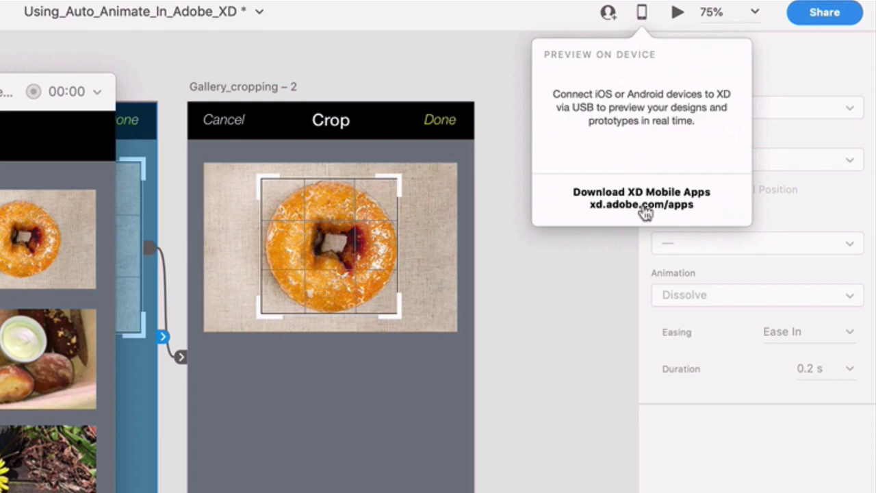